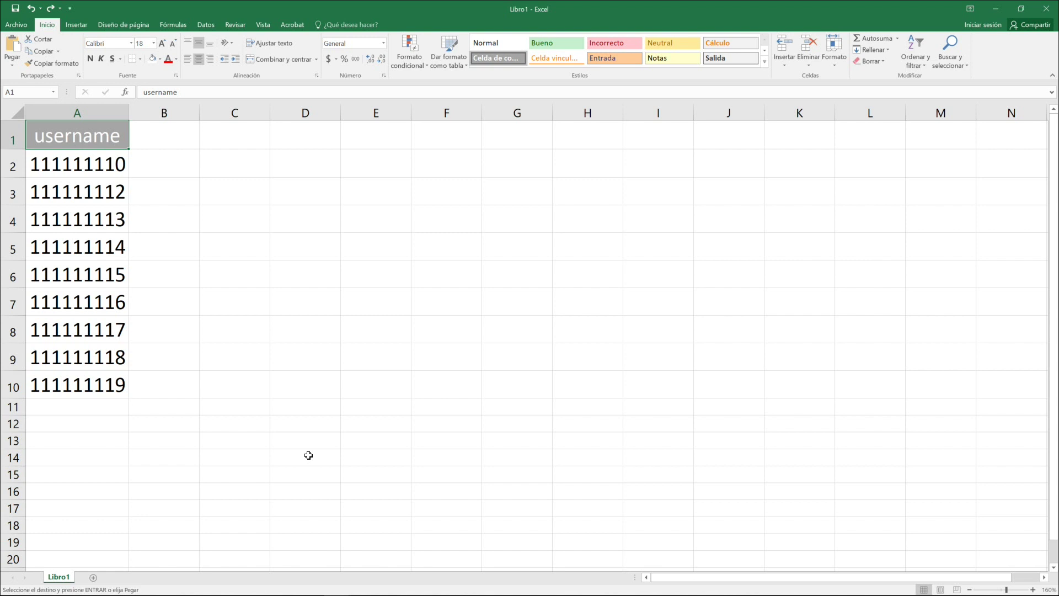
- Paste the password column into column B from B1, giving all nine users the same password
click(166, 138)
key(ctrl+v)
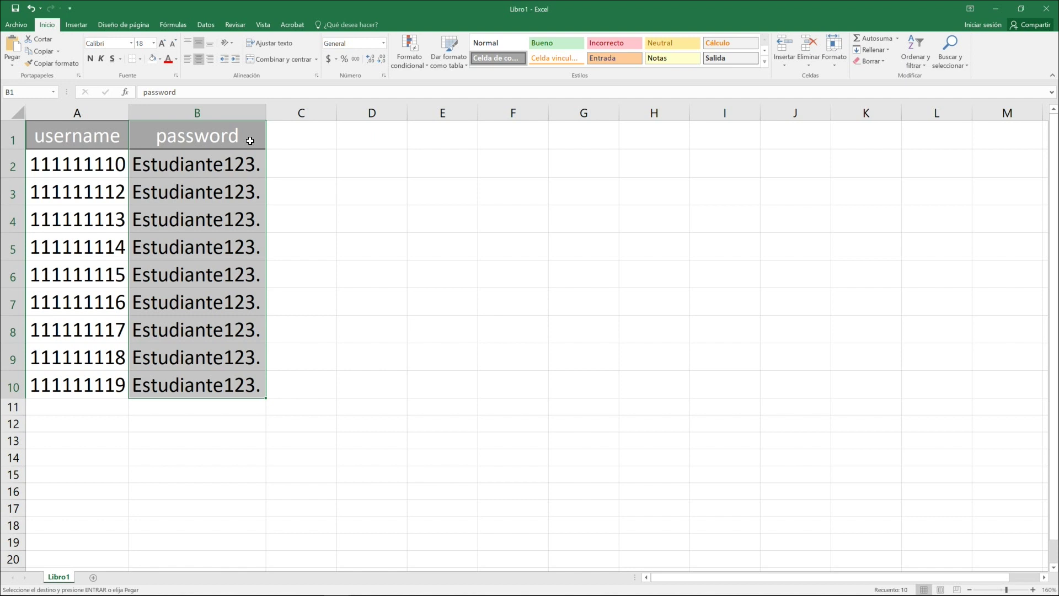
- Paste the firstname and lastname columns of placeholder names and surnames into C1 and D1
click(250, 141)
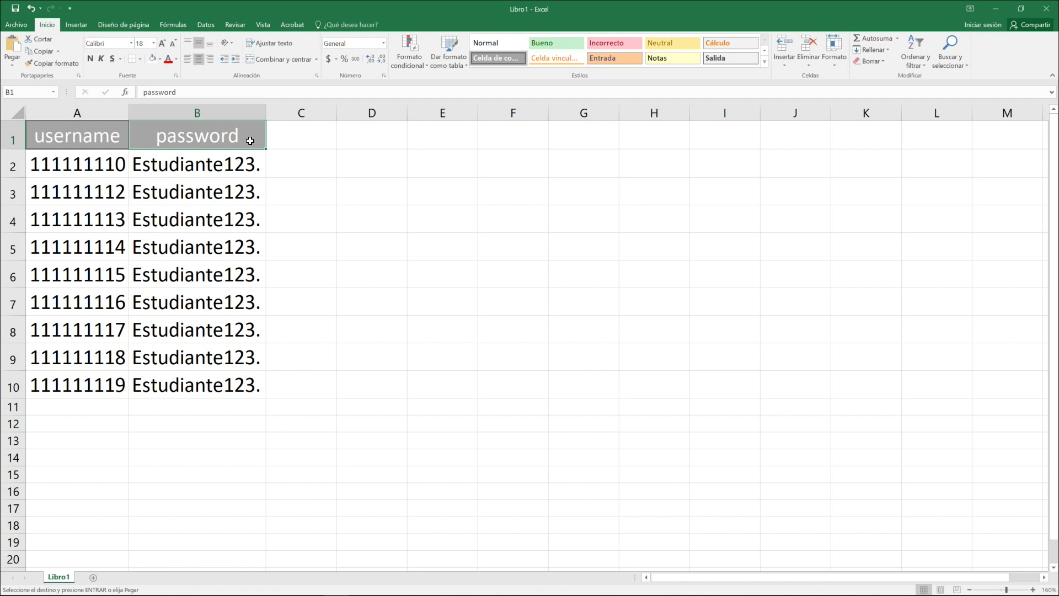
click(301, 137)
text(firstname NOMBRES_1 NOMBRES_2 NOMBRES_3 NOMBRES_4 NOMBRES_5 NOMBRES_6 NOMBRES_7 NOMBRES_8 NOMBRES_9)
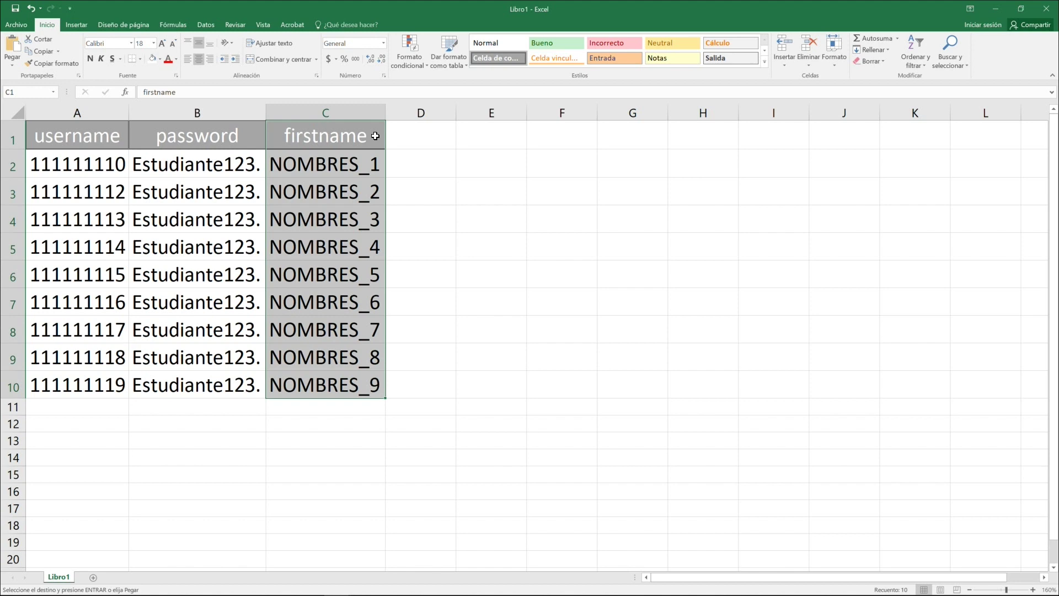
click(420, 135)
text(lastname APELLIDOS_1 APELLIDOS_2 APELLIDOS_3 APELLIDOS_4 APELLIDOS_5 APELLIDOS_6 APELLIDOS_7 APELLIDOS_8 APELLIDOS_9)
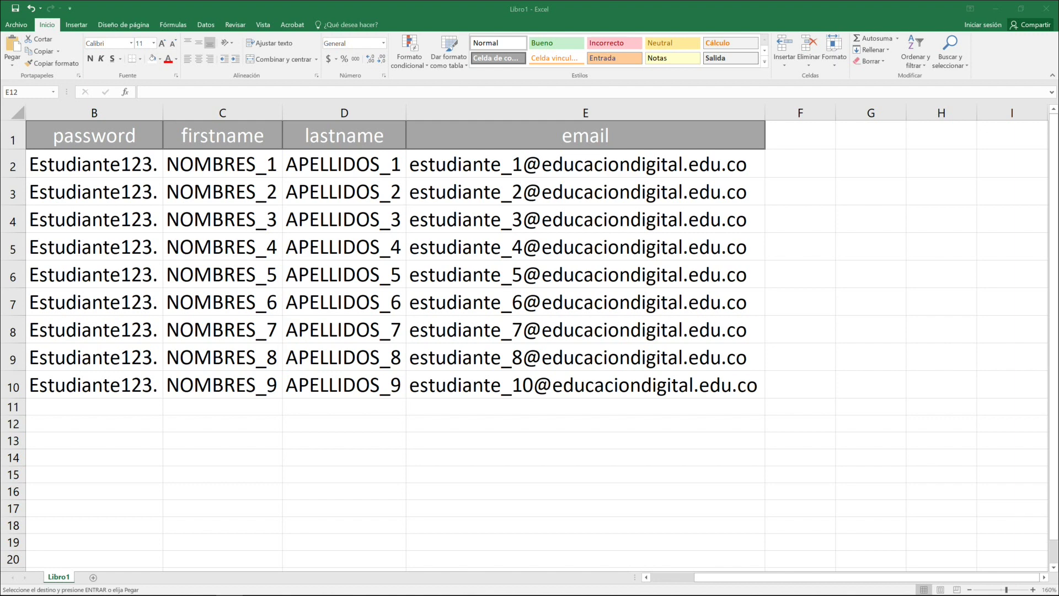
- Paste the city column, filled with Envigado for every user, into column F
click(800, 135)
text(city Envigado Envigado Envigado Envigado Envigado Envigado Envigado Envigado Envigado)
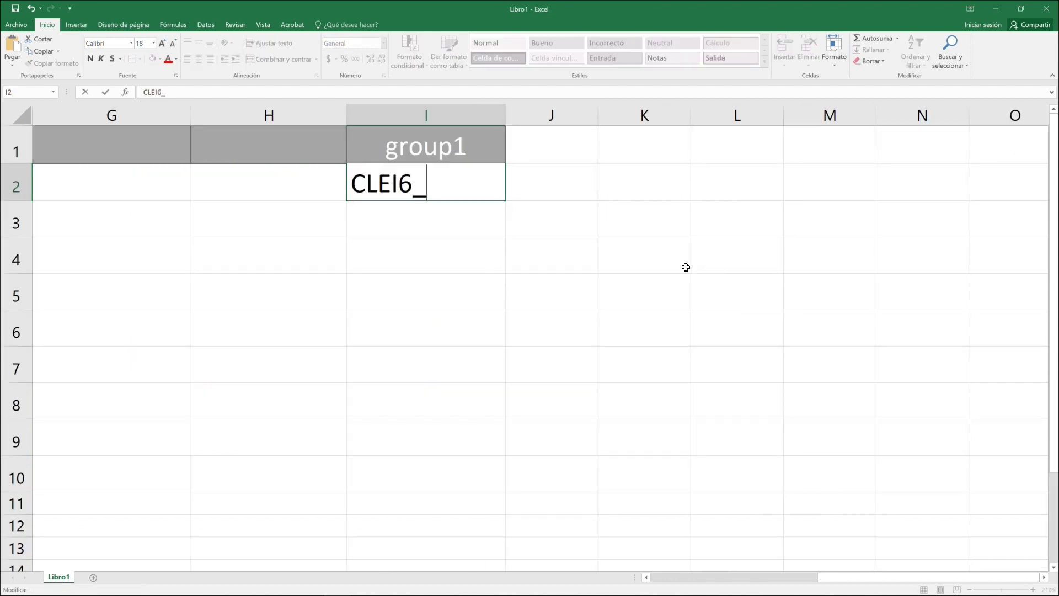
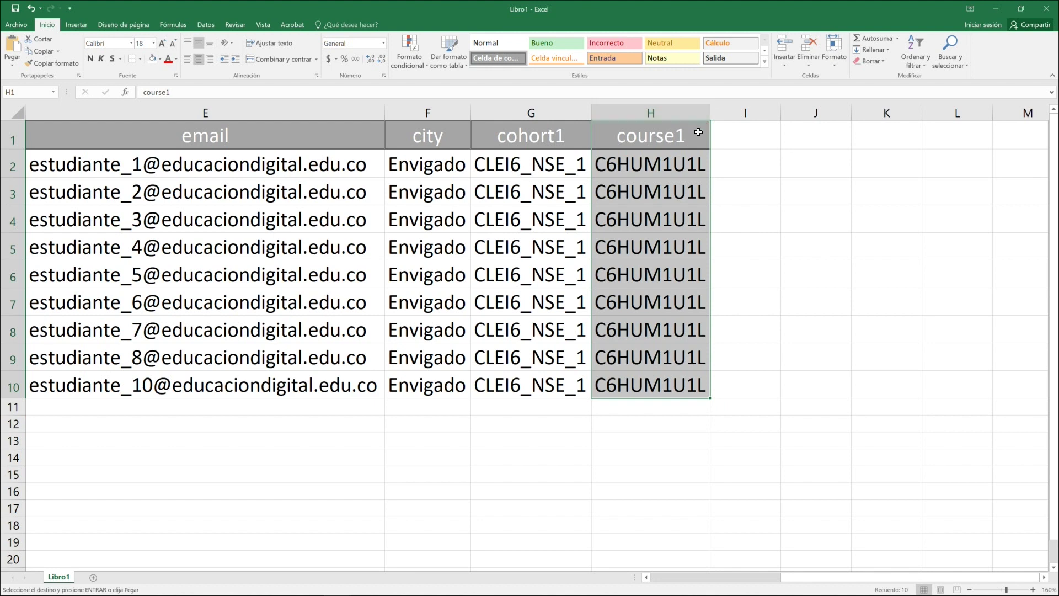
- Paste the group1 column set to CLEI6_NSE_1 into column I
click(698, 132)
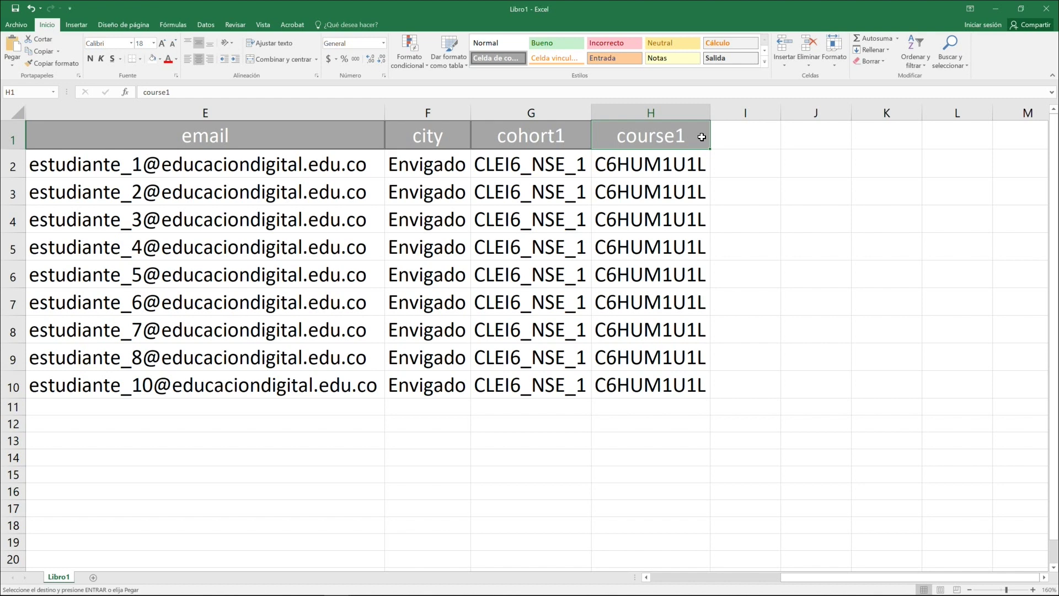
key(Right)
text(group1 CLEI6_NSE_1 CLEI6_NSE_1 CLEI6_NSE_1 CLEI6_NSE_1 CLEI6_NSE_1 CLEI6_NSE_1 CLEI6_NSE_1 CLEI6_NSE_1 CLEI6_NSE_1)
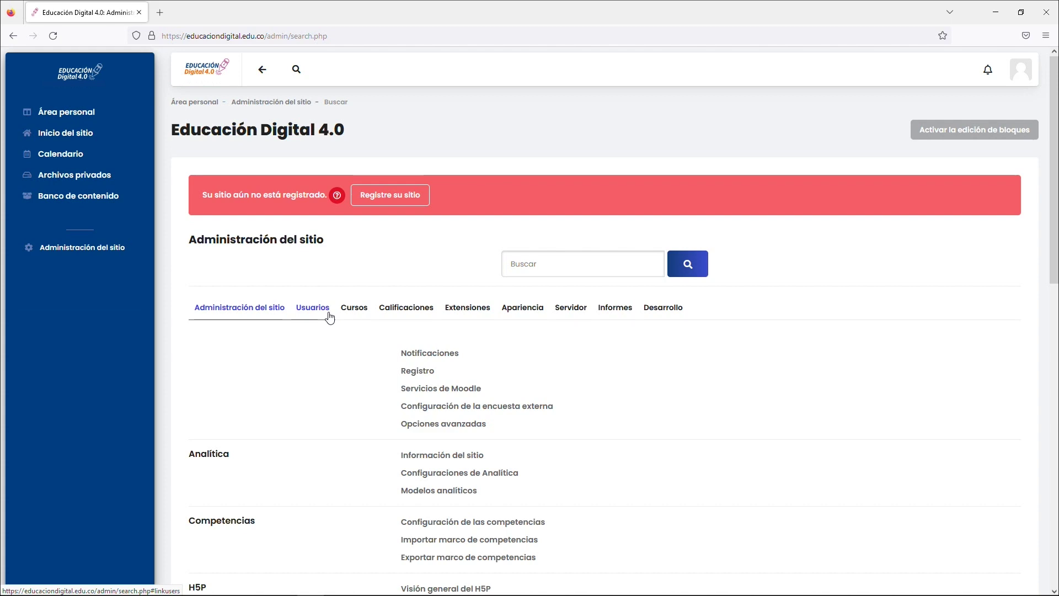
- Go to Usuarios > Subir usuarios in Moodle's site administration, enlarging the page
click(329, 318)
key(ctrl+plus)
key(ctrl+plus)
key(ctrl+plus)
key(ctrl+plus)
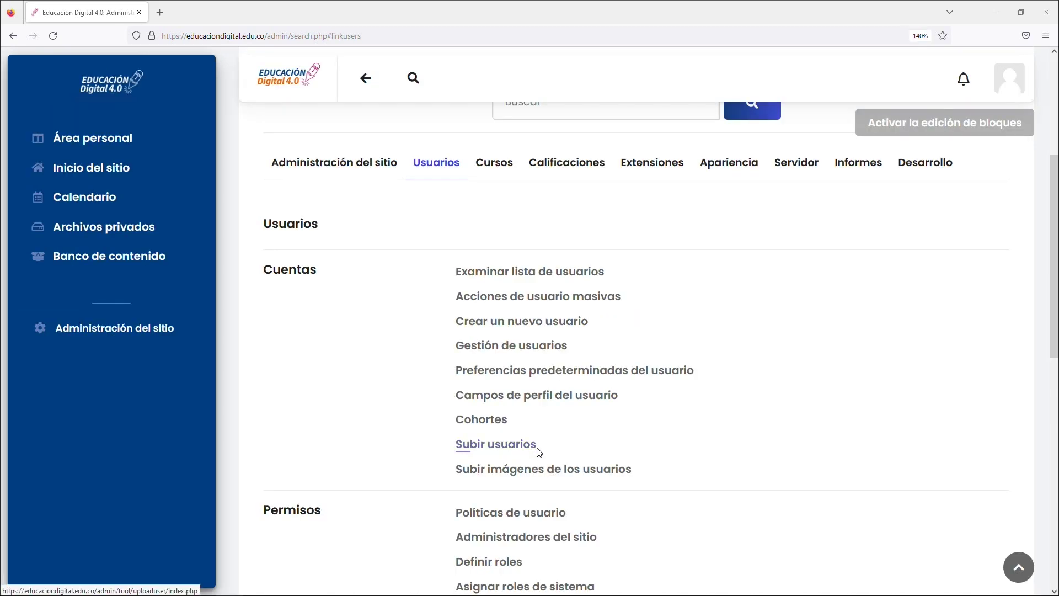
click(537, 449)
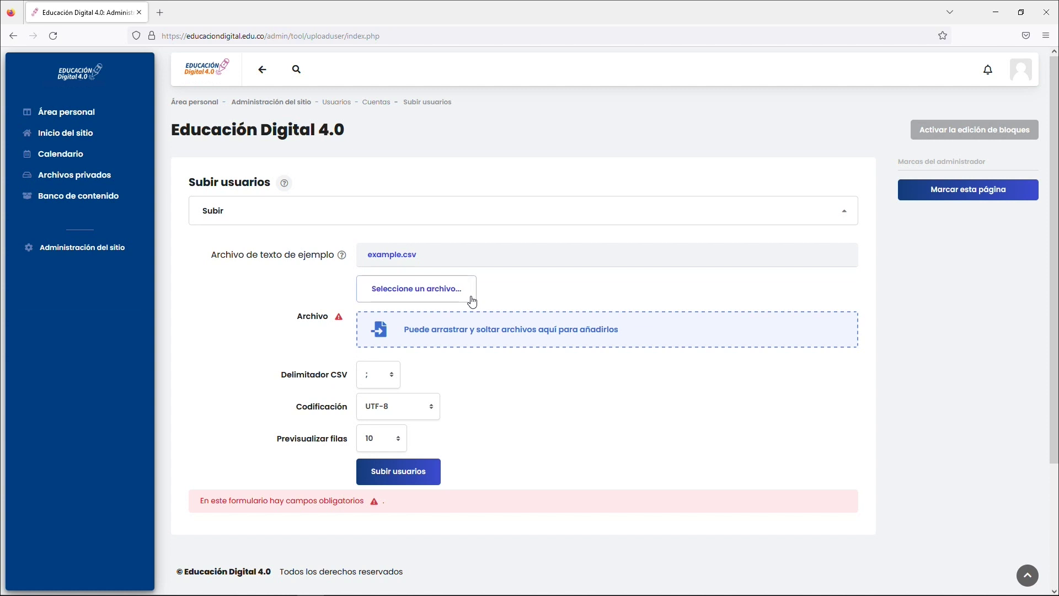
- Pick ArchivoCargarUsuarios_EducaciónDigital from the computer in the file picker
click(472, 301)
click(378, 310)
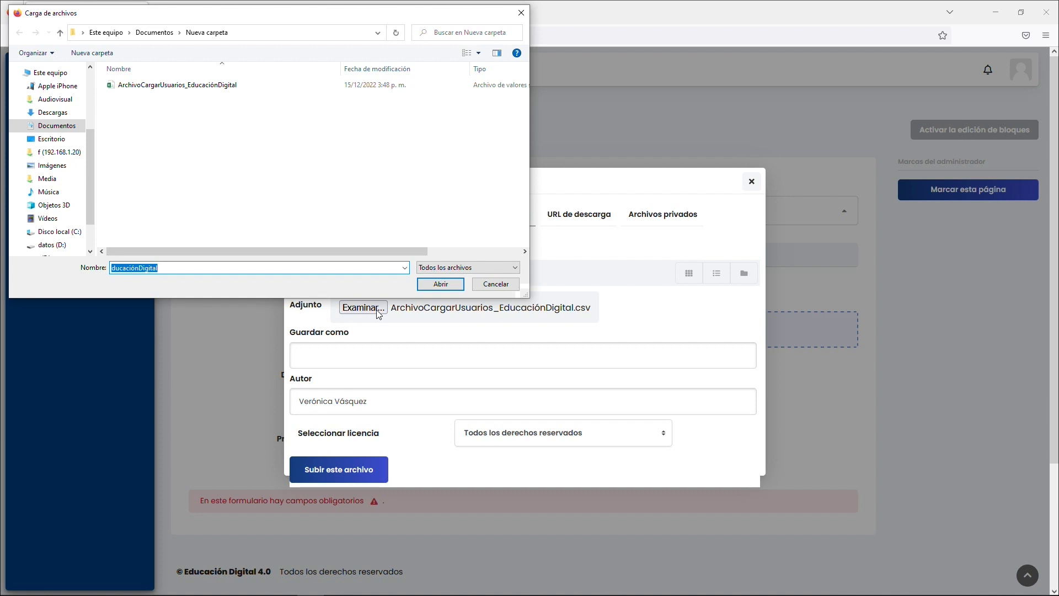
click(243, 86)
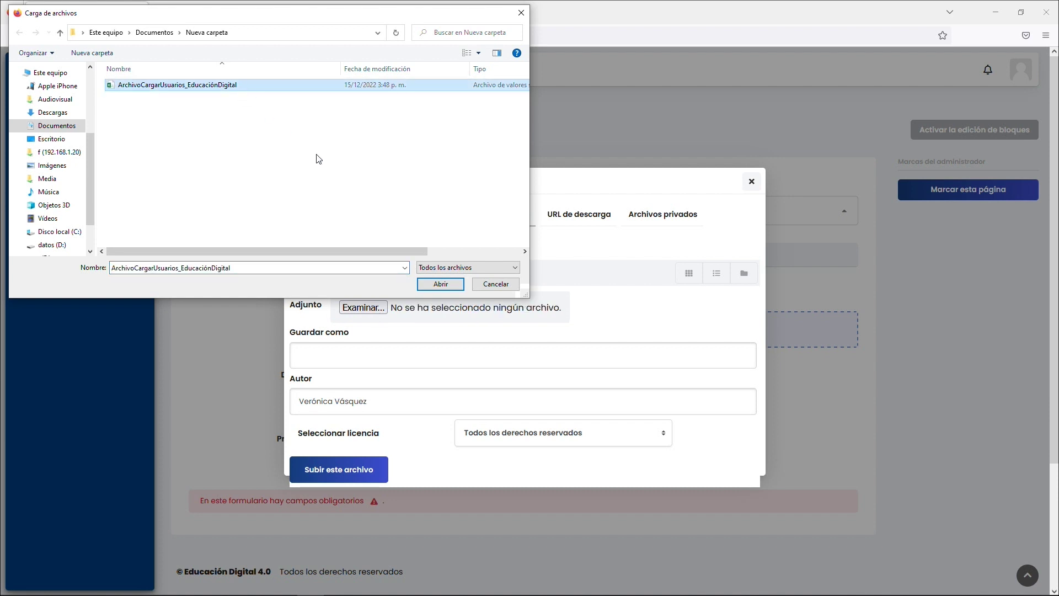
click(447, 285)
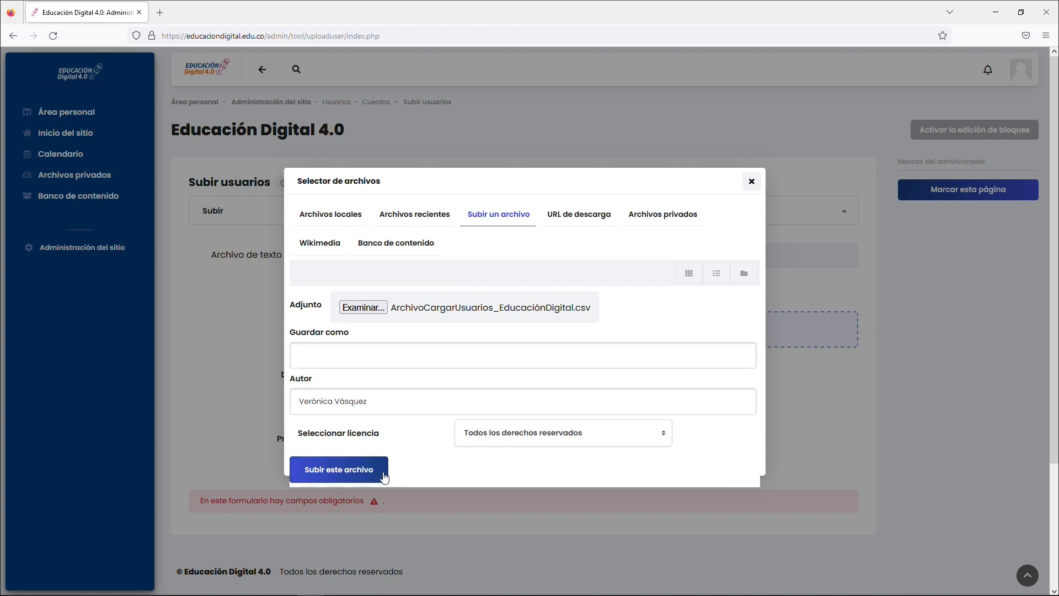
- Attach the CSV, preview the users, then run Subir usuarios to create them
click(339, 469)
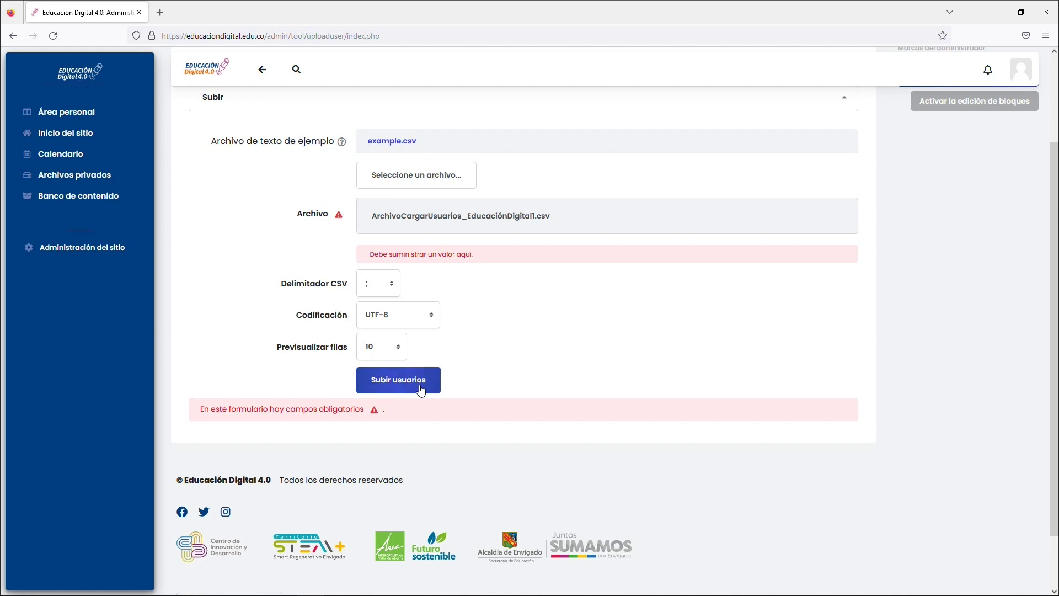
click(421, 390)
key(ctrl+minus)
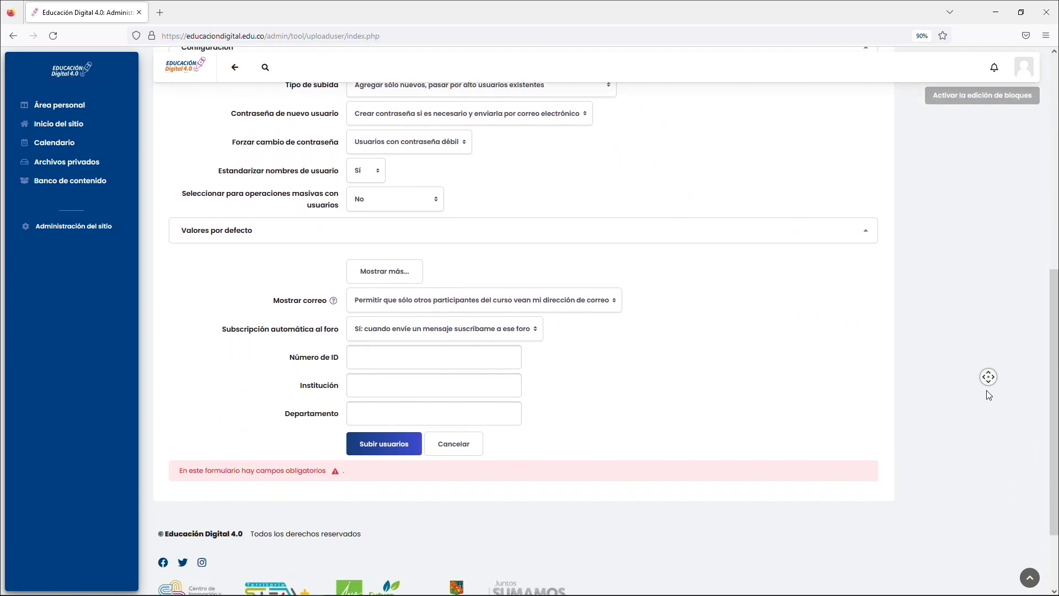
click(694, 396)
click(412, 412)
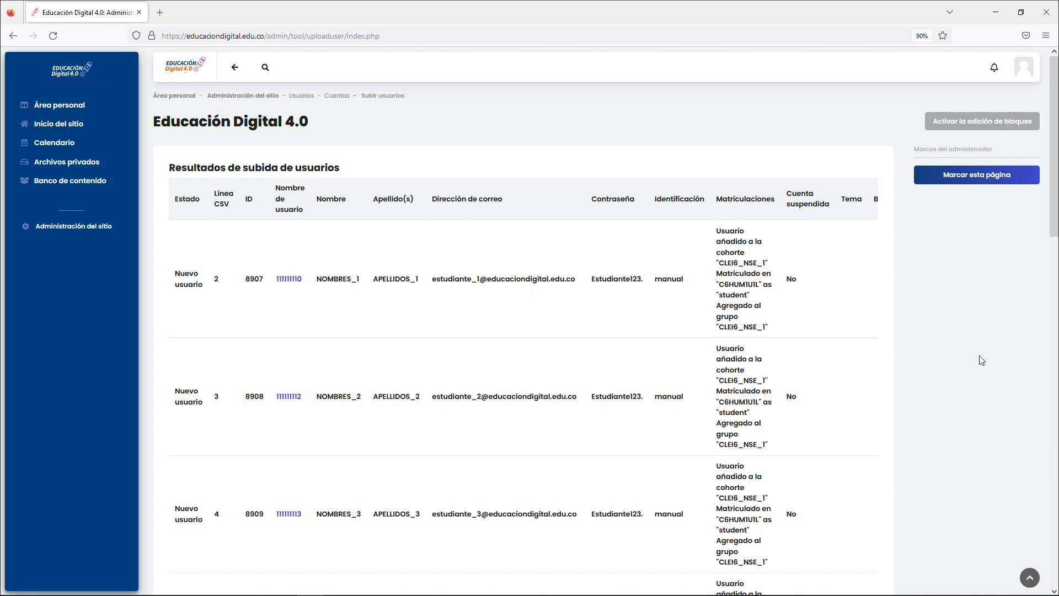
middle_click(1037, 340)
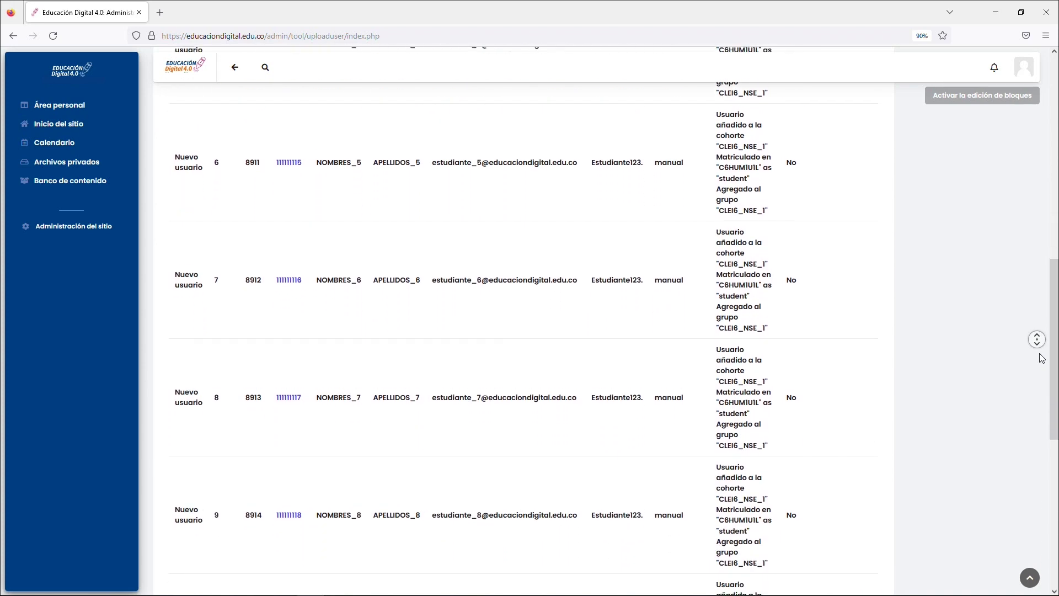
middle_click(228, 452)
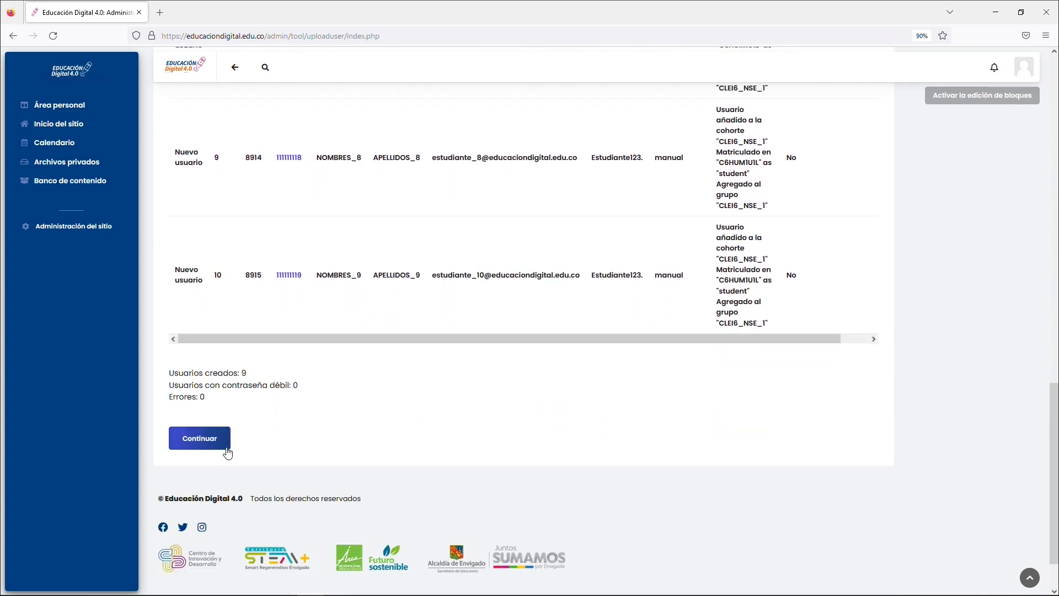